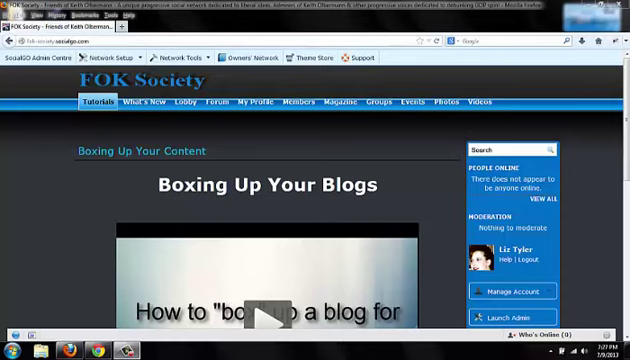
Go to the member's own profile page via My Profile
left_click(256, 102)
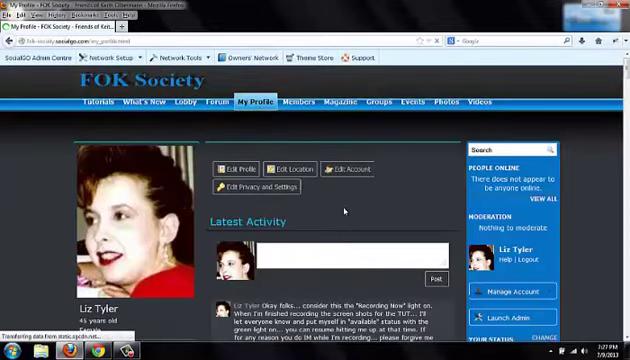
scroll(344, 211, "down", 3)
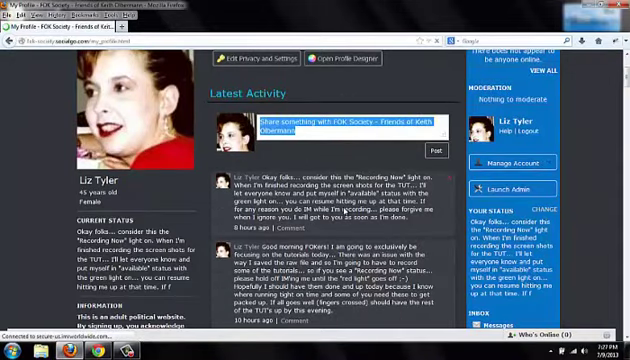
scroll(344, 211, "down", 2)
scroll(344, 211, "down", 3)
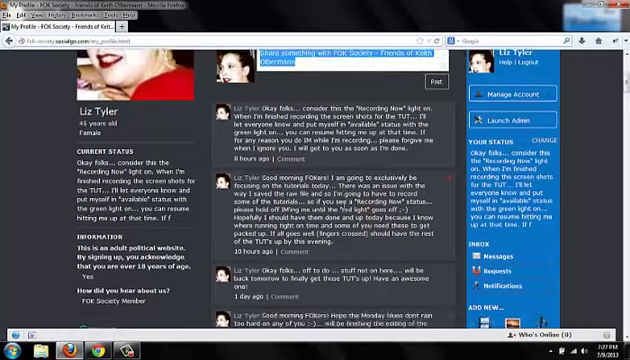
scroll(344, 211, "down", 3)
scroll(344, 211, "down", 3)
scroll(344, 211, "down", 3)
scroll(344, 211, "down", 2)
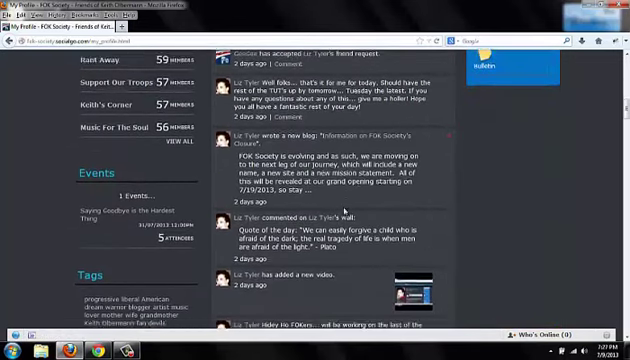
scroll(344, 211, "down", 2)
scroll(344, 211, "down", 3)
scroll(344, 211, "down", 2)
scroll(344, 211, "down", 1)
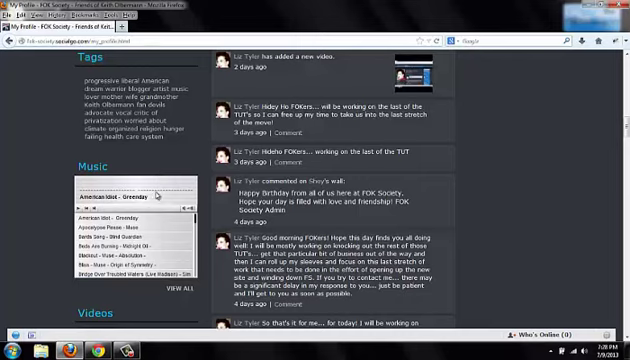
Start playing 'American Idiot - Greenday' from the Music widget playlist
left_click(139, 217)
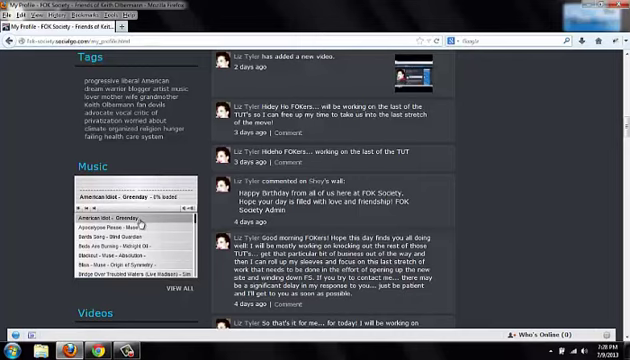